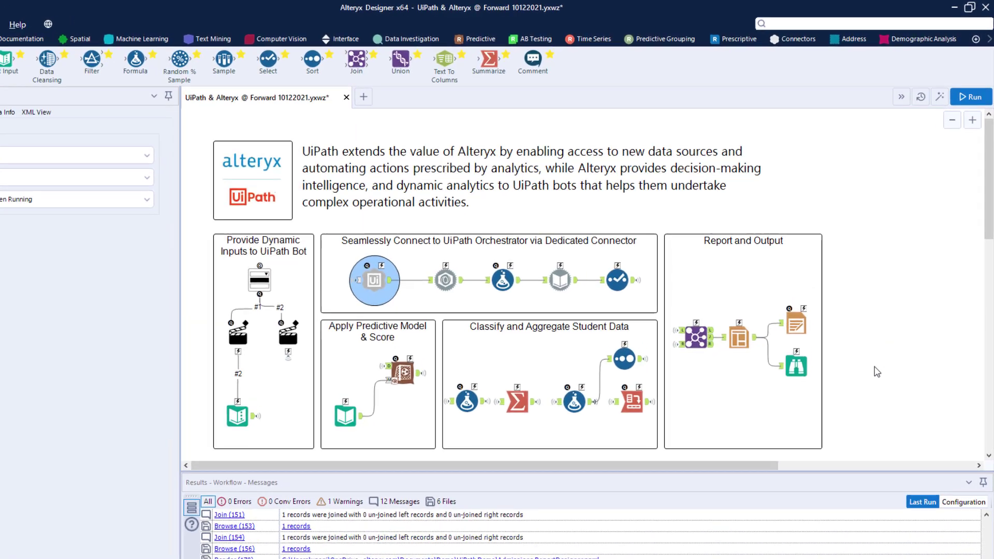
Connect the UiPath tool to the uipath.demo.alteryx.com Orchestrator using the Default tenant and credentials.
click(790, 25)
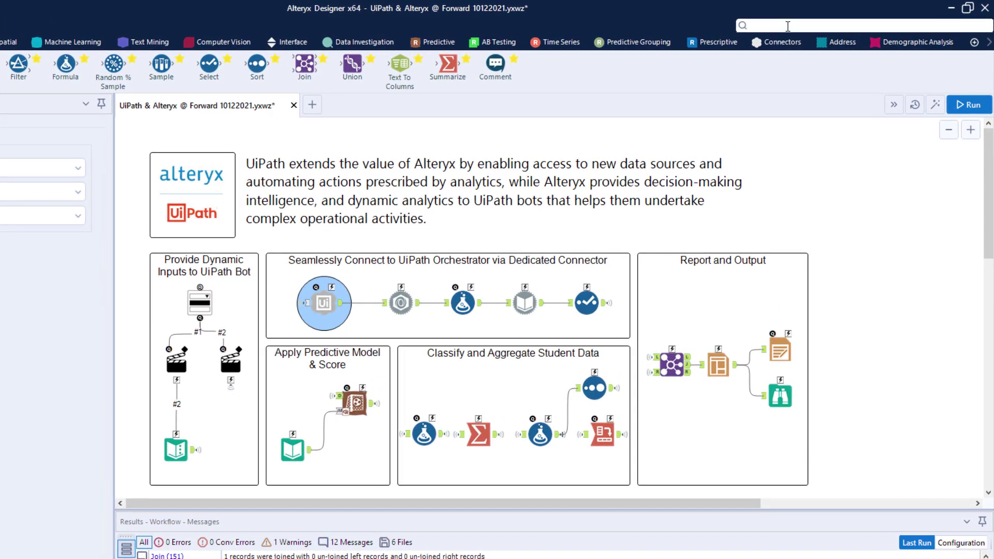
text(uipath)
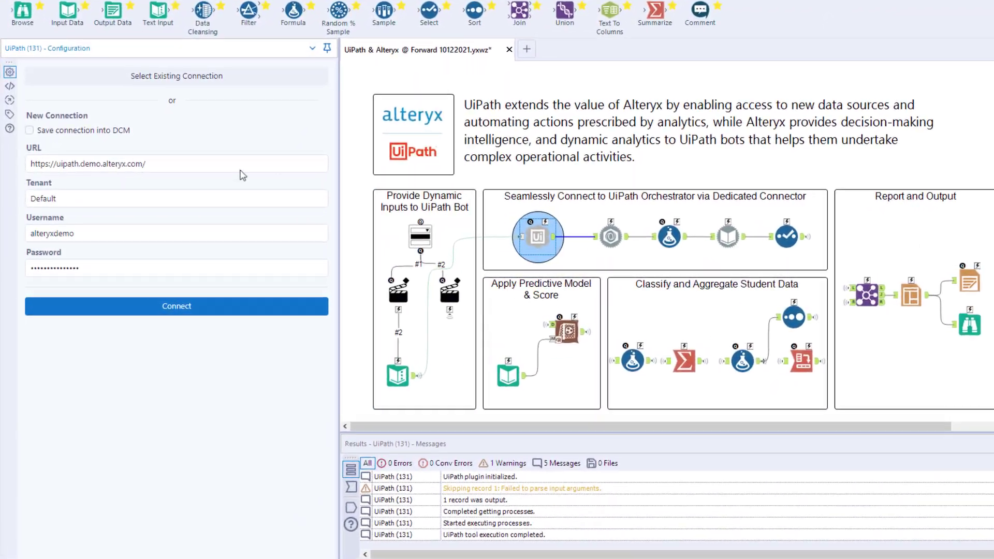
click(49, 156)
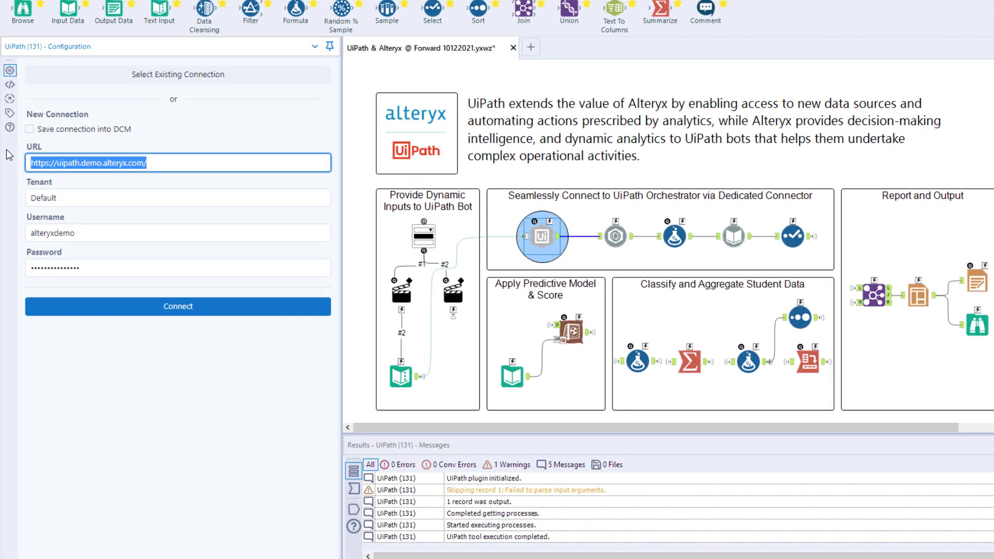
key(Tab)
key(Tab)
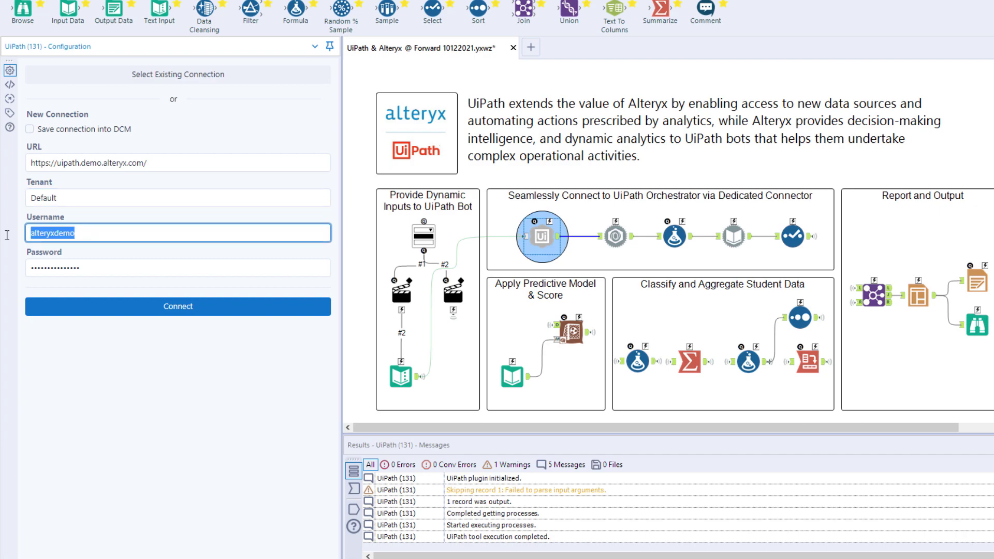
key(Tab)
click(97, 308)
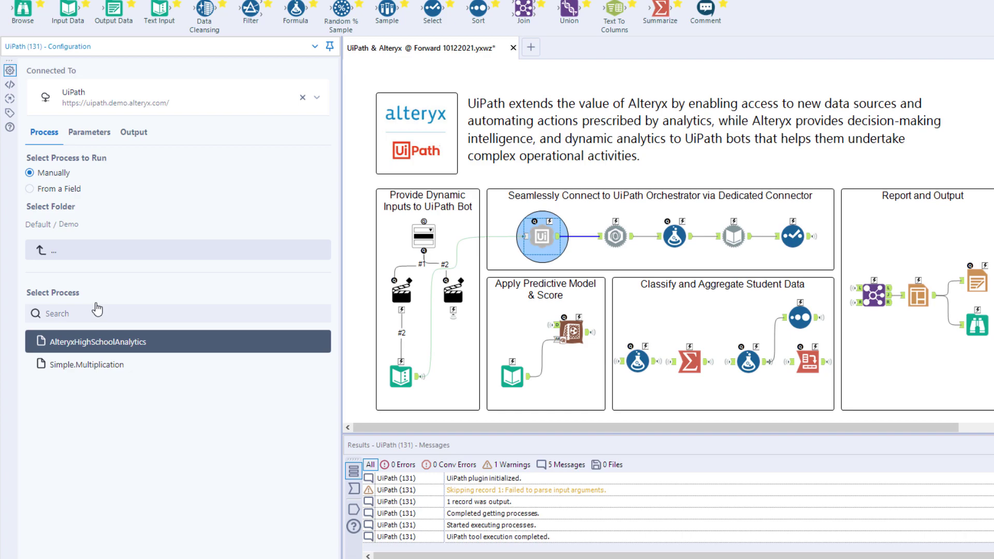
Choose AlteryxHighSchoolAnalytics from the Default/Demo folder as the manually selected process.
click(48, 226)
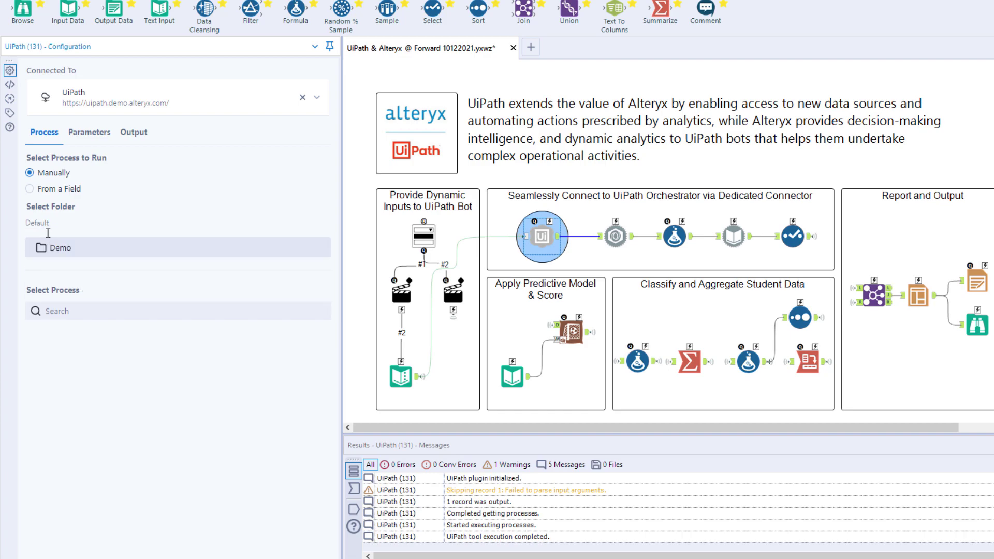
click(63, 259)
click(95, 365)
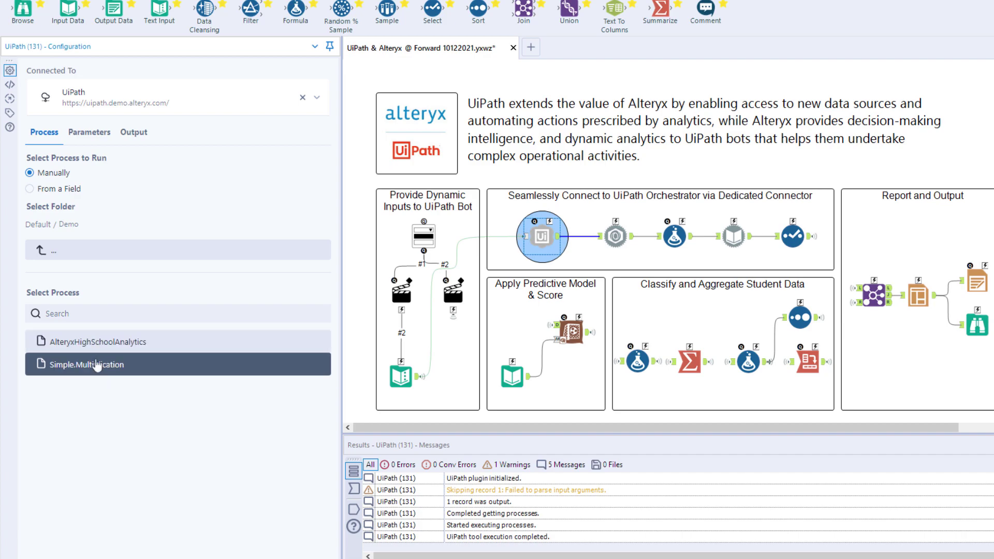
click(102, 340)
click(103, 311)
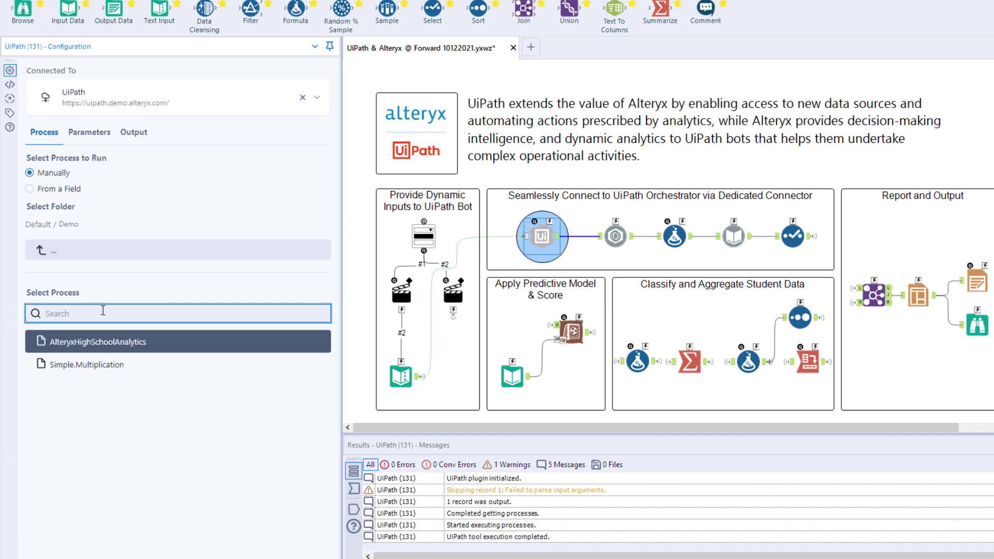
Keep School as the parameter field with manual parameters left off, and review the Output waiting settings.
click(93, 134)
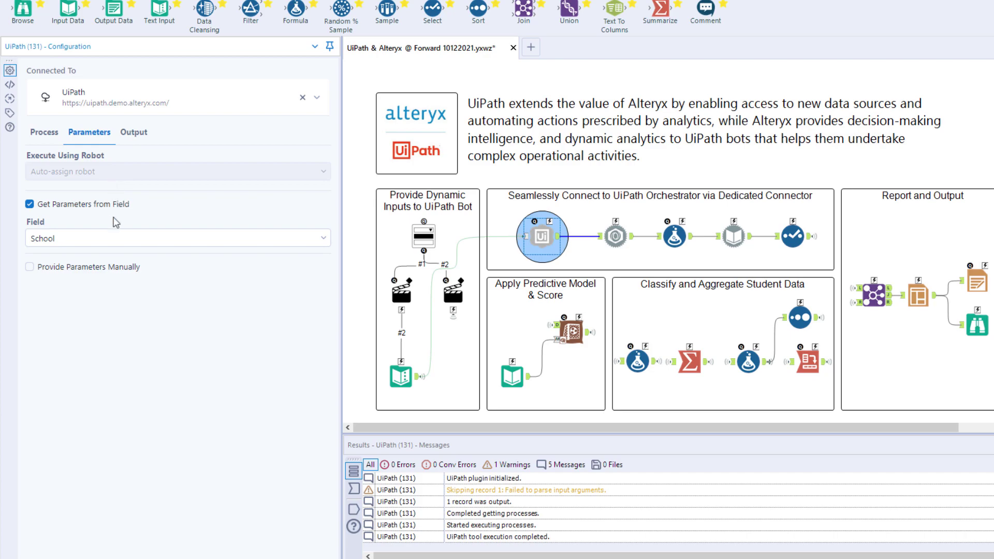
click(113, 237)
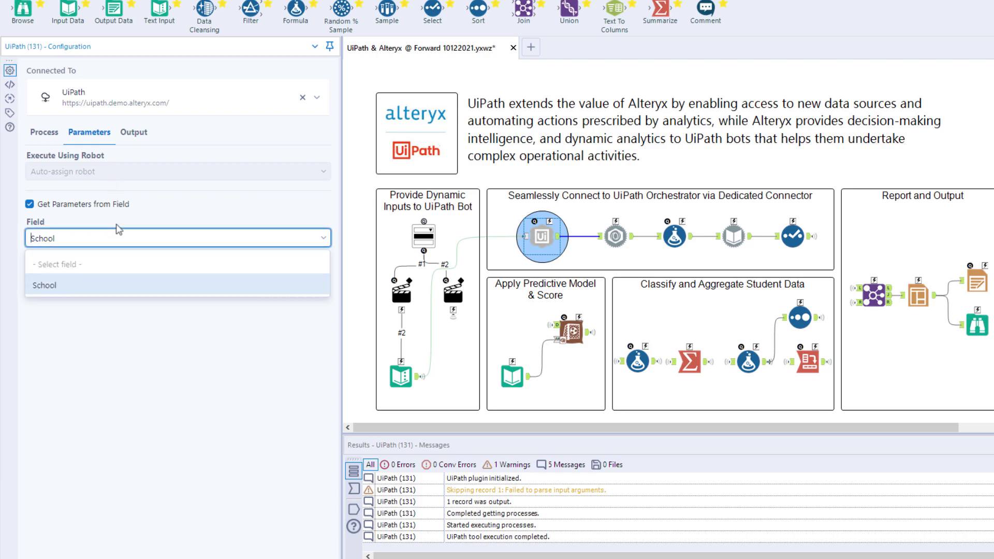
click(117, 229)
click(116, 268)
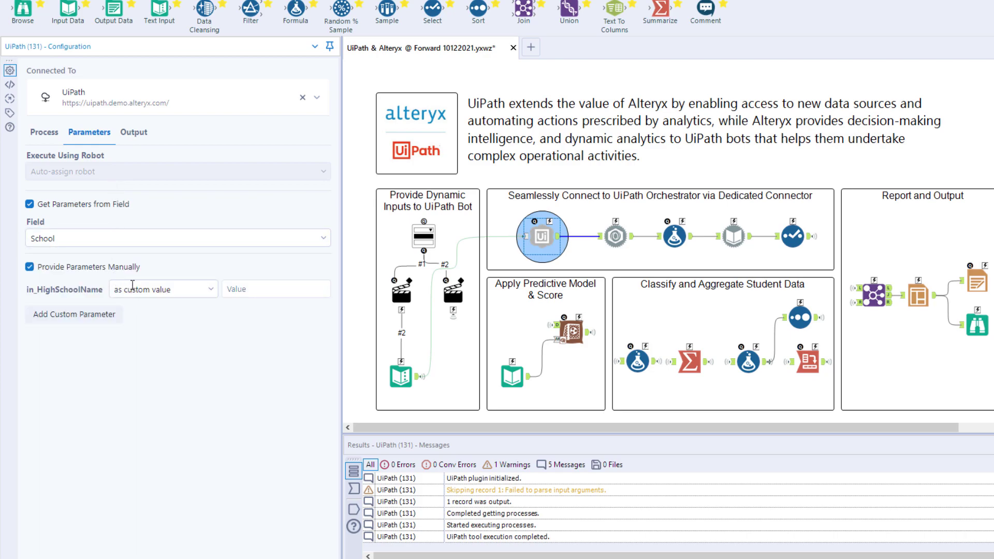
click(132, 286)
click(103, 268)
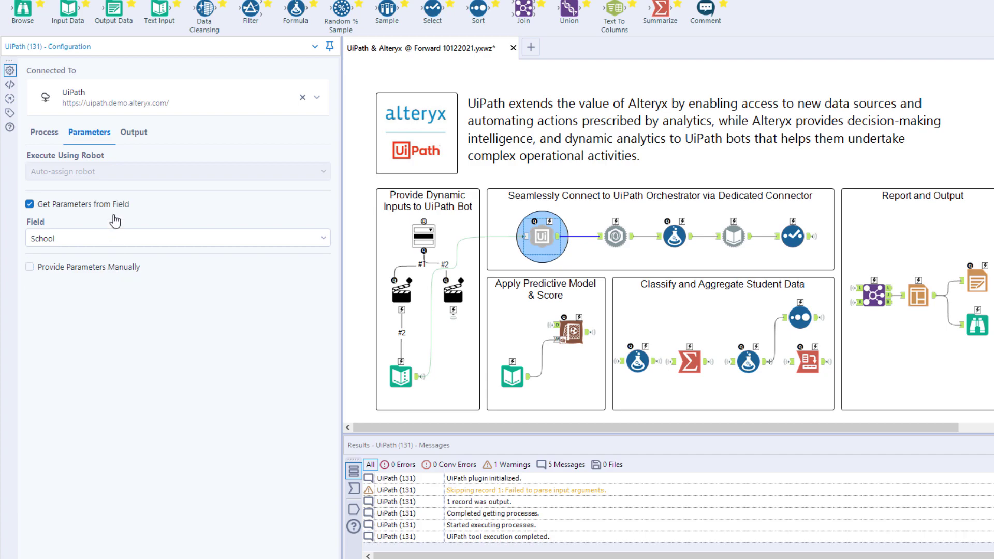
click(127, 137)
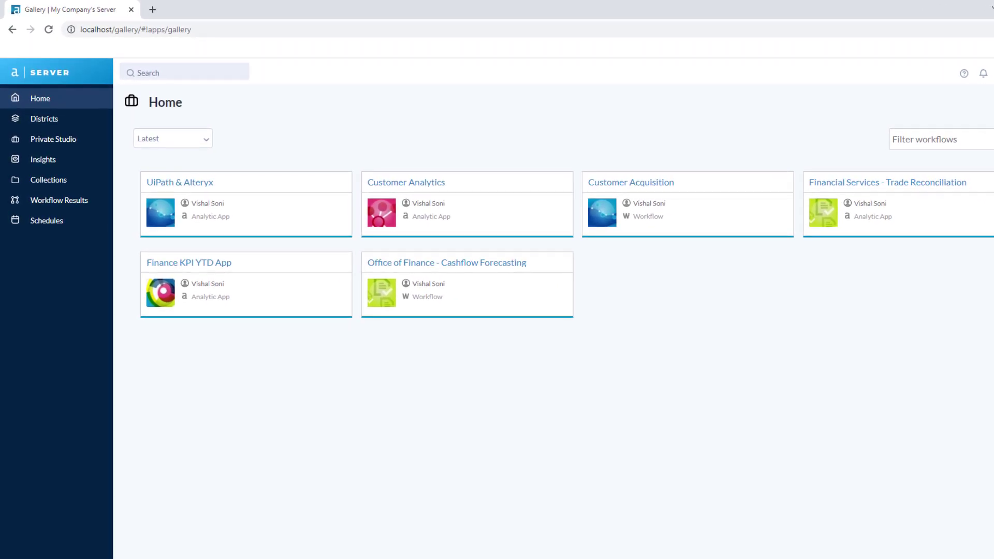
Open the UiPath & Alteryx app page in the Gallery and bring up its schedule form.
click(210, 185)
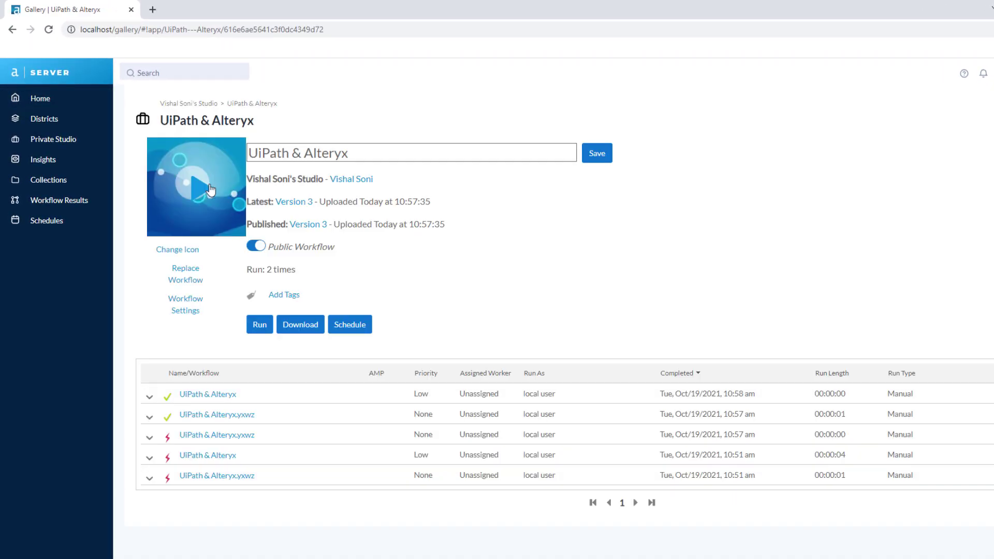
click(350, 324)
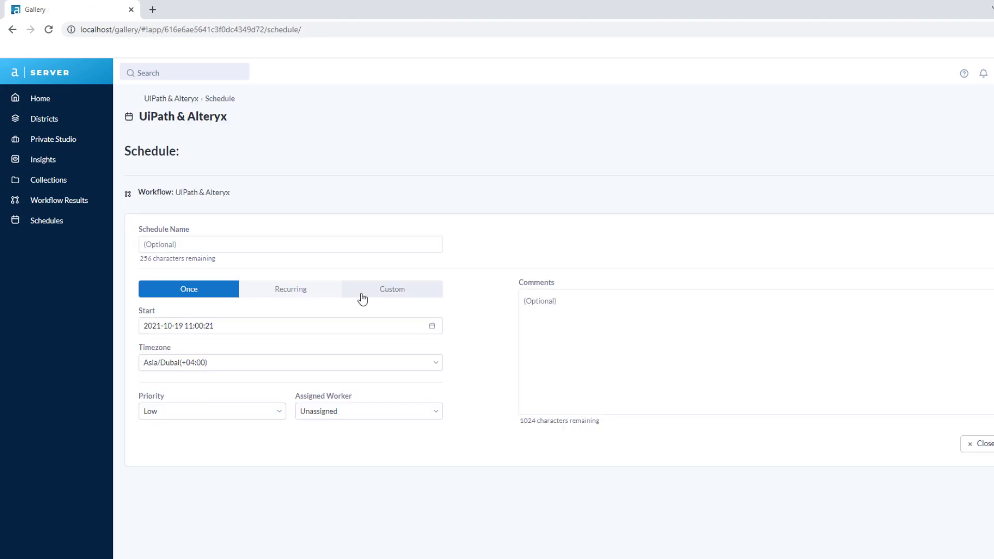